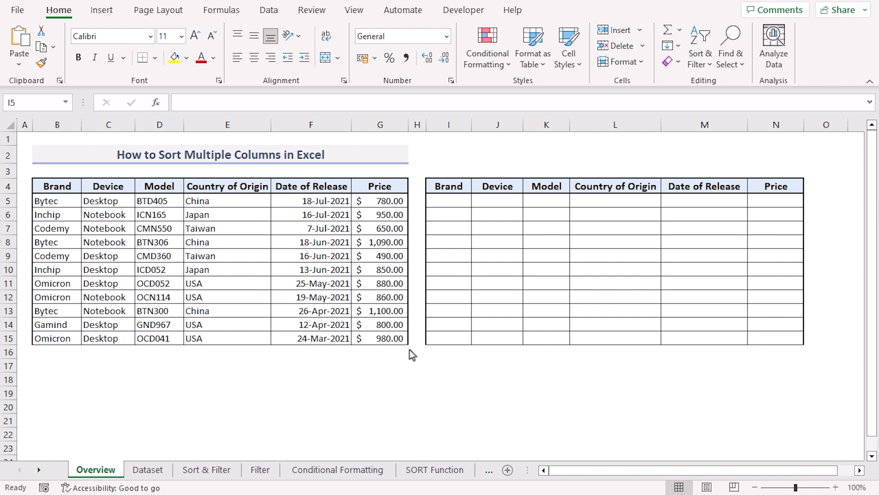
- Paste the SORTBY formula into cell I5 on the Overview sheet
left_click(447, 203)
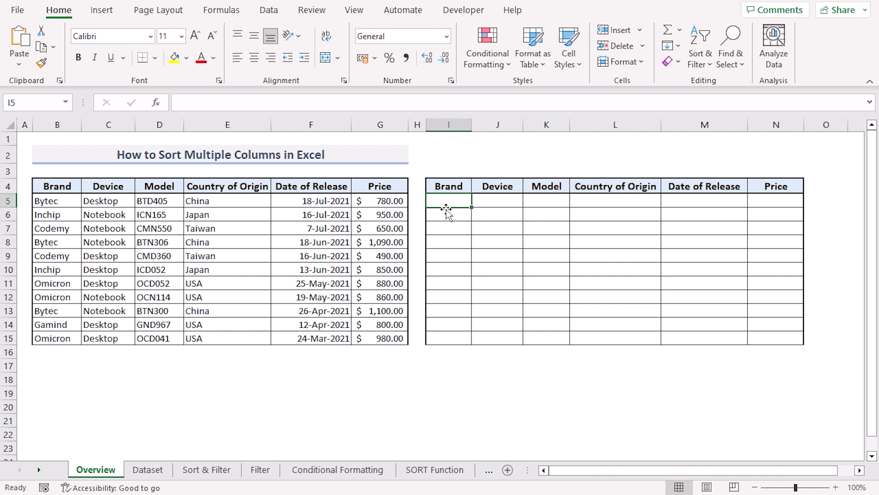
type("=SORTBY(B5:G15,E5:E15,-1,G5:G15,1)")
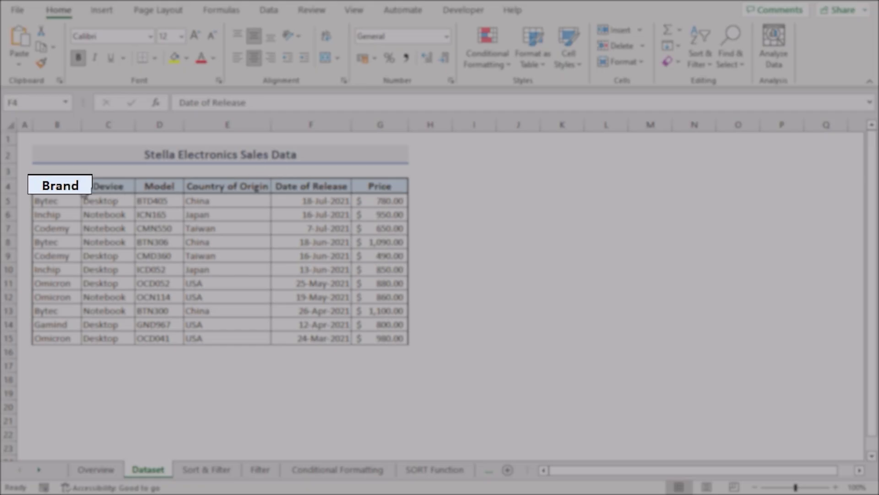
- Review the Brand, Device, Model, Country of Origin, Date of Release and Price headers
left_click(64, 186)
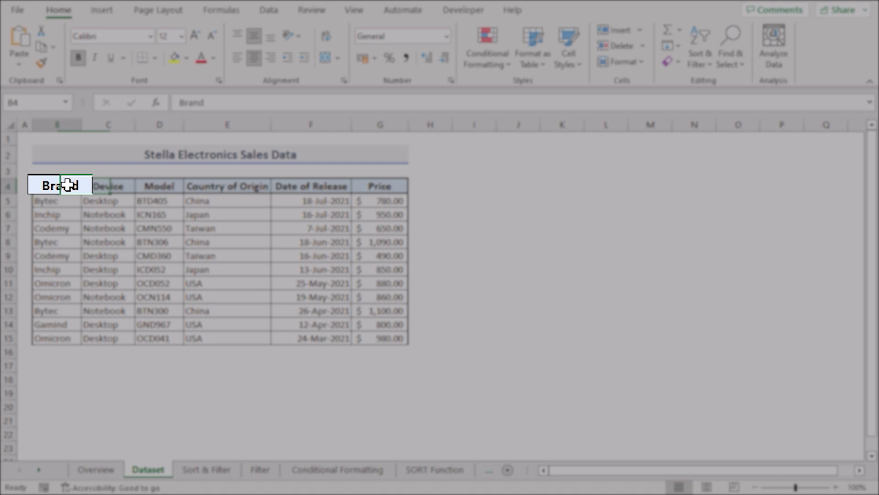
left_click(122, 188)
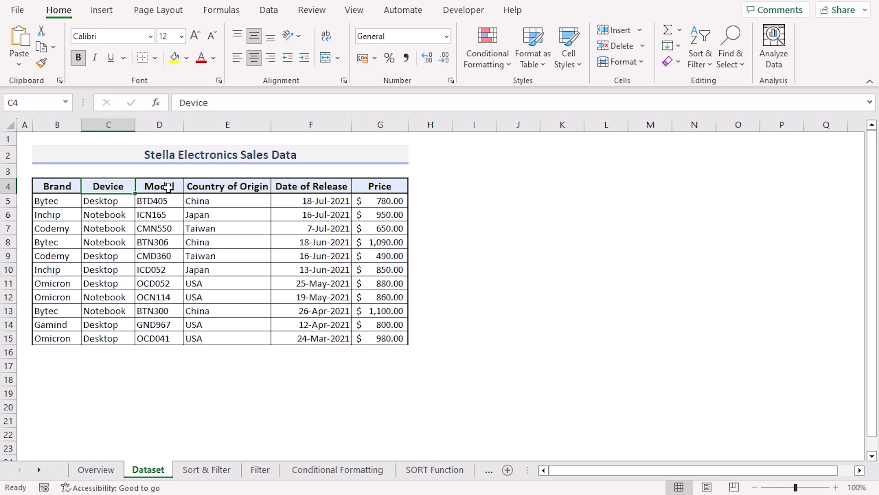
left_click(157, 183)
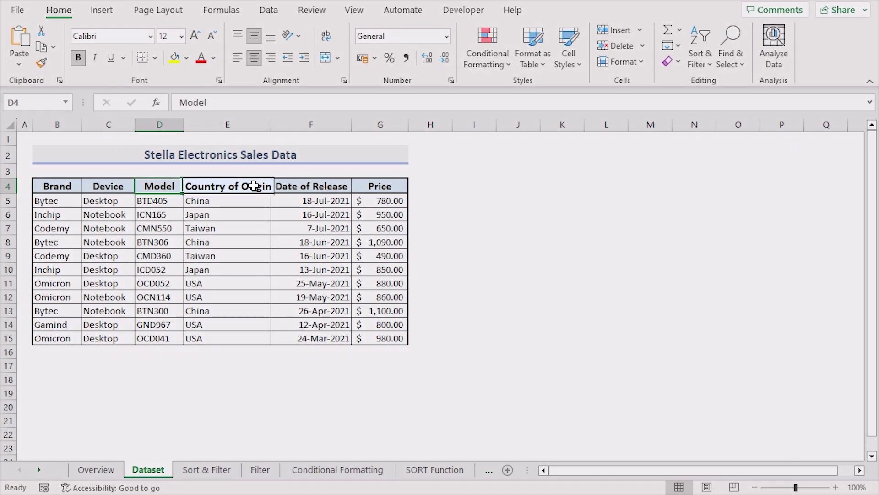
left_click(251, 186)
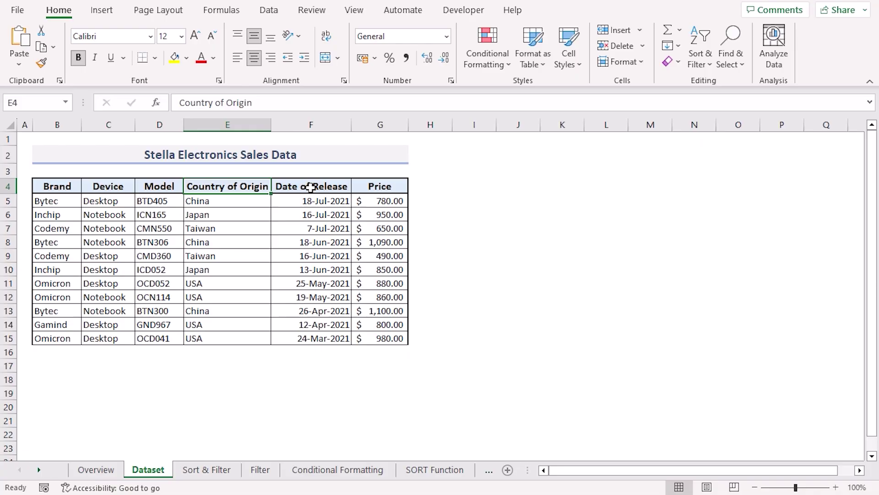
left_click(311, 187)
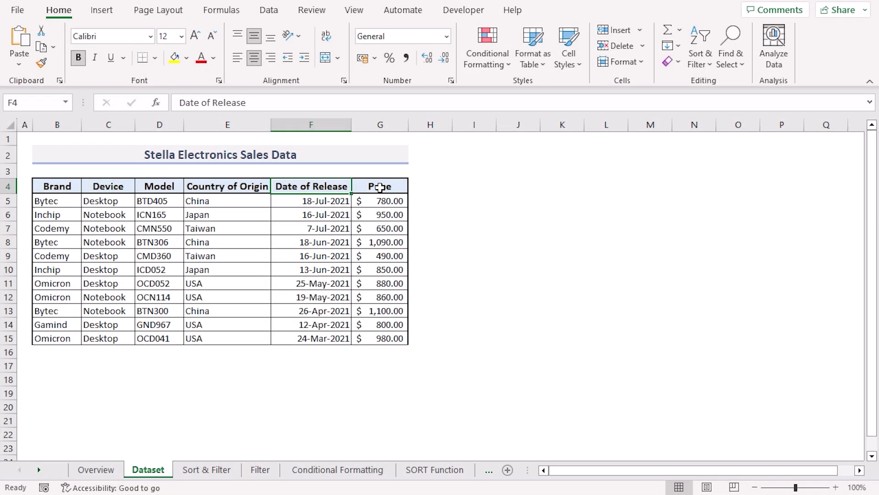
left_click(380, 187)
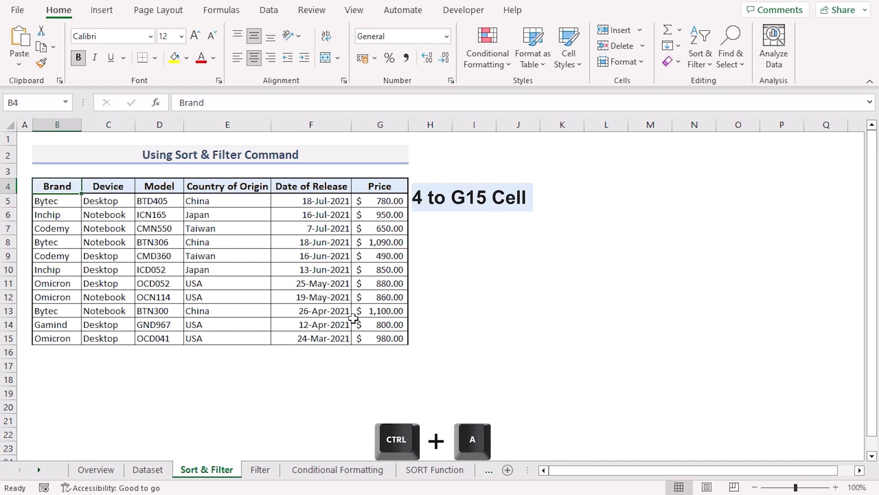
- Select the sales table B4:G15 and open Custom Sort from Sort & Filter
key("ctrl+a")
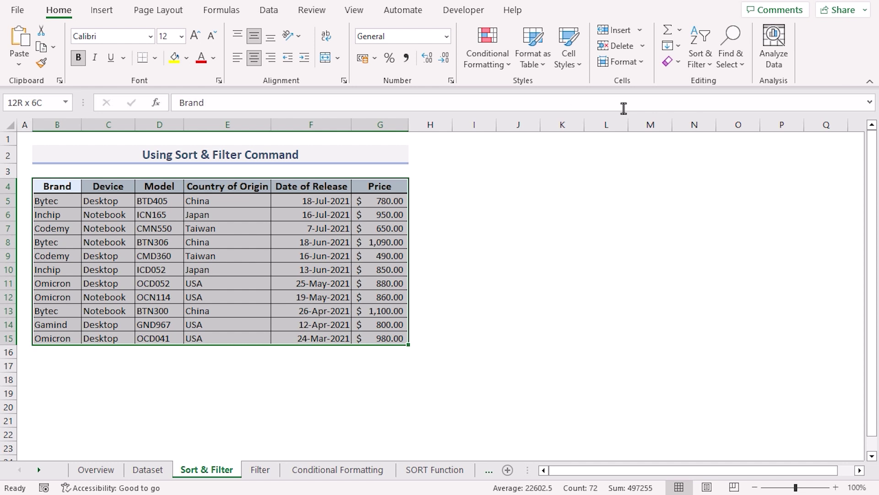
left_click(708, 65)
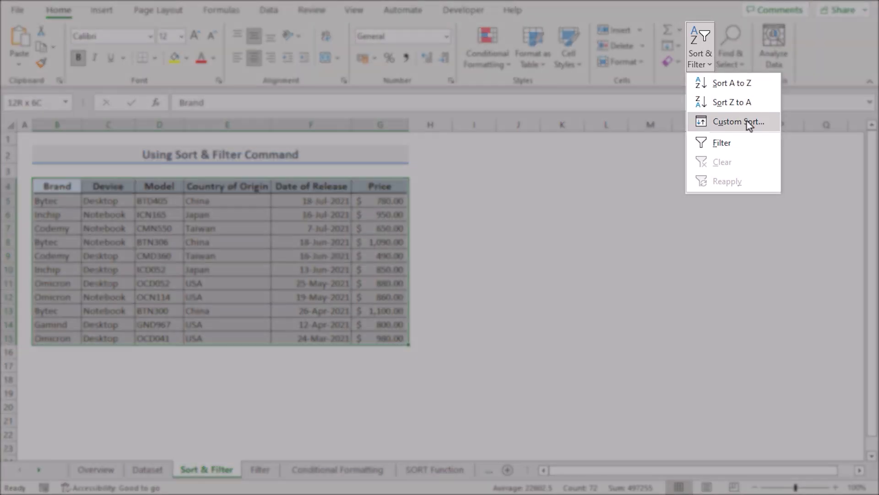
left_click(755, 123)
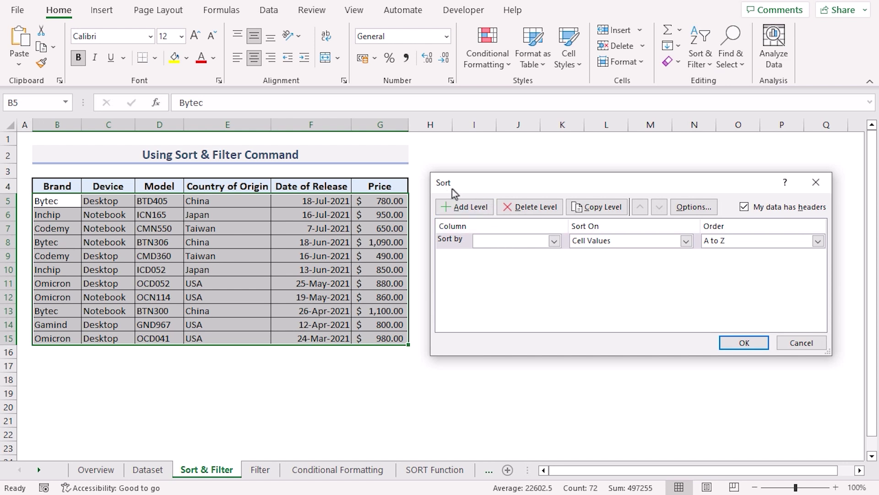
- Sort by Country of Origin Z to A, then by Price Smallest to Largest
left_click(554, 241)
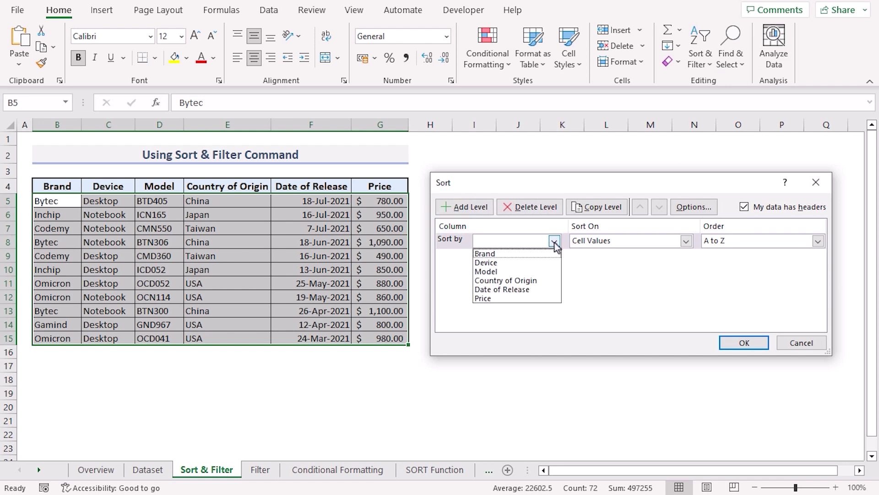
left_click(539, 281)
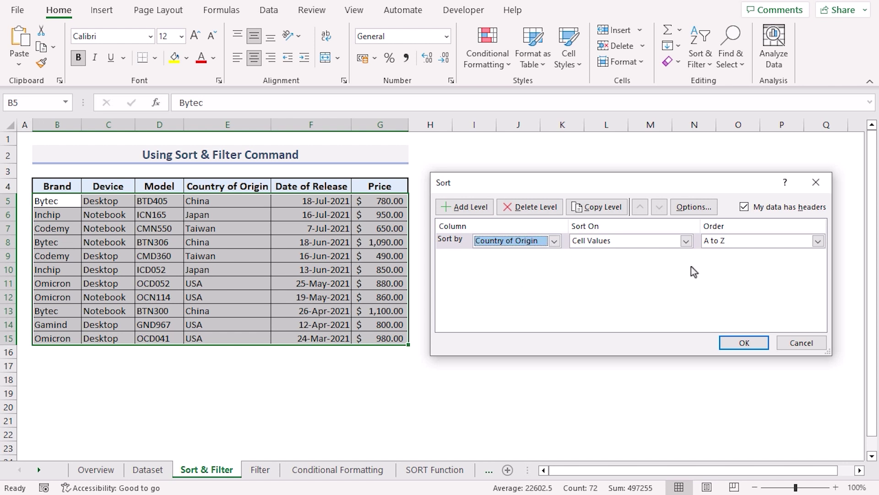
left_click(818, 241)
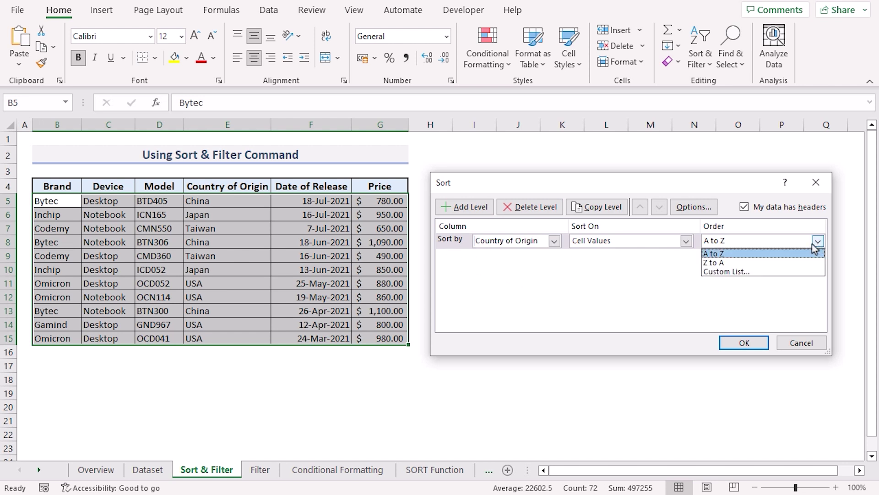
left_click(754, 263)
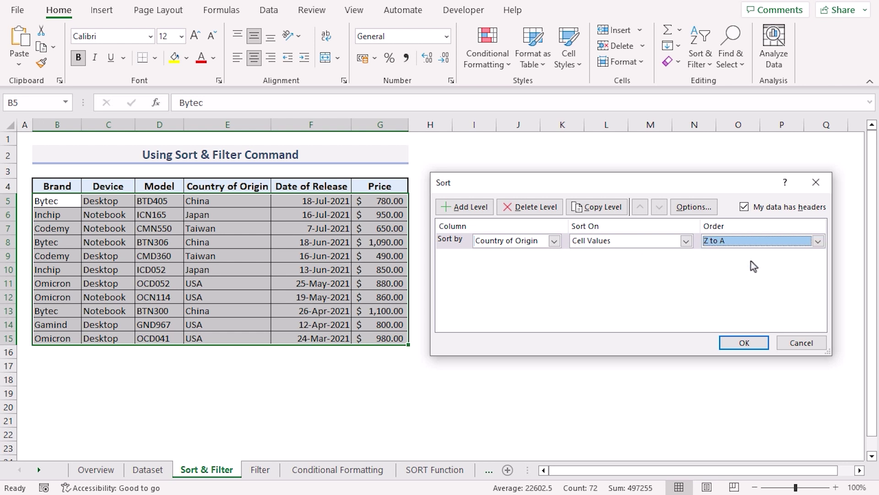
left_click(482, 210)
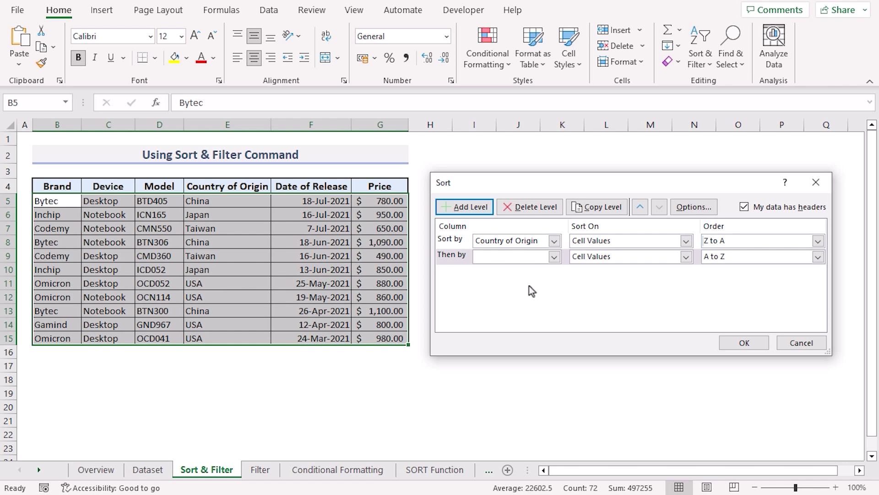
left_click(554, 257)
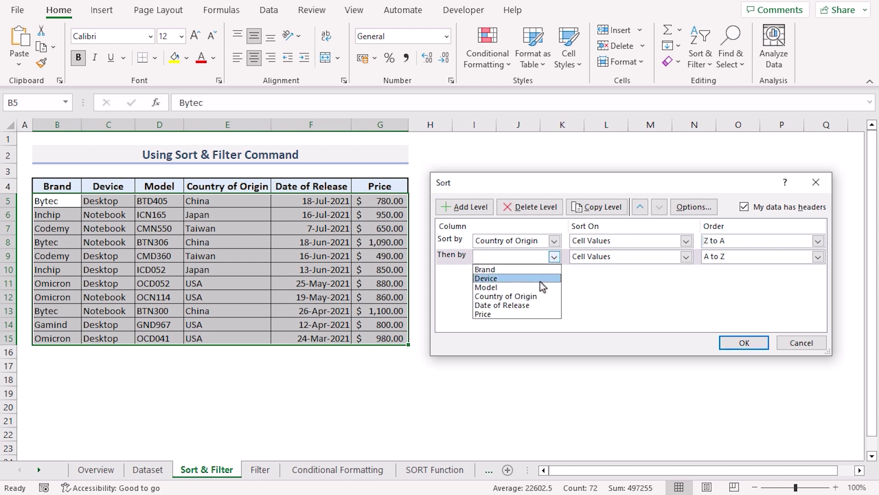
left_click(499, 314)
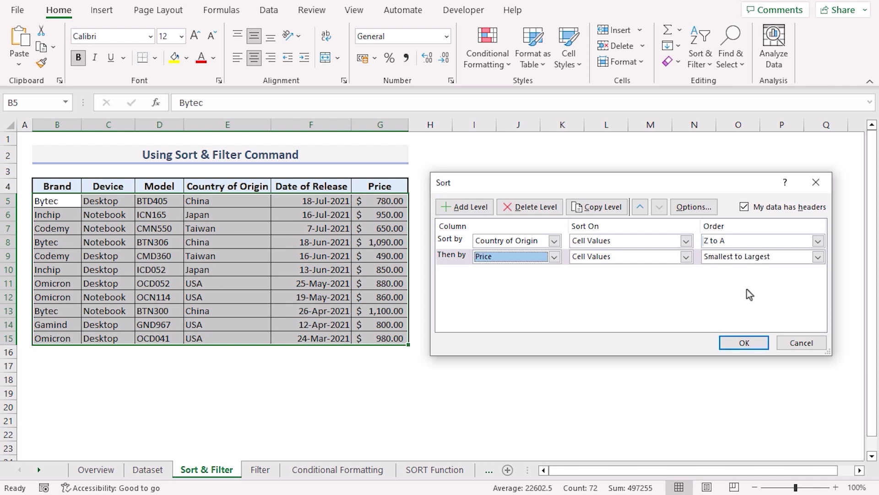
left_click(818, 257)
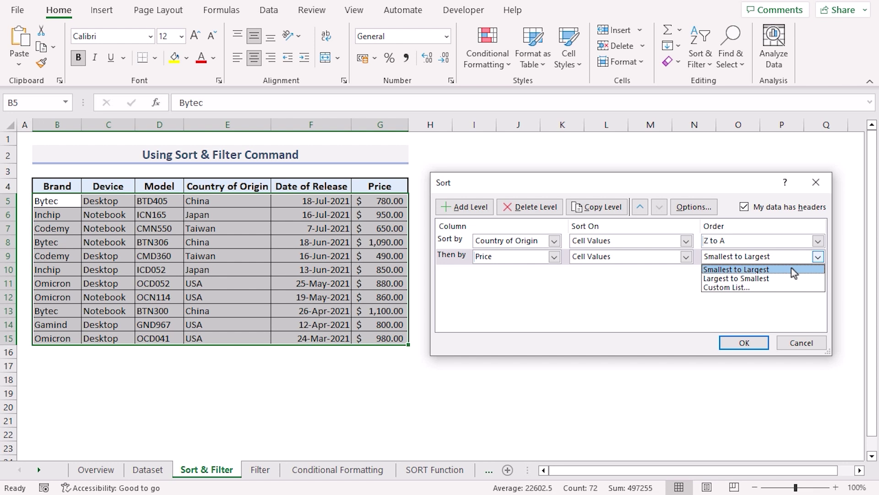
left_click(761, 270)
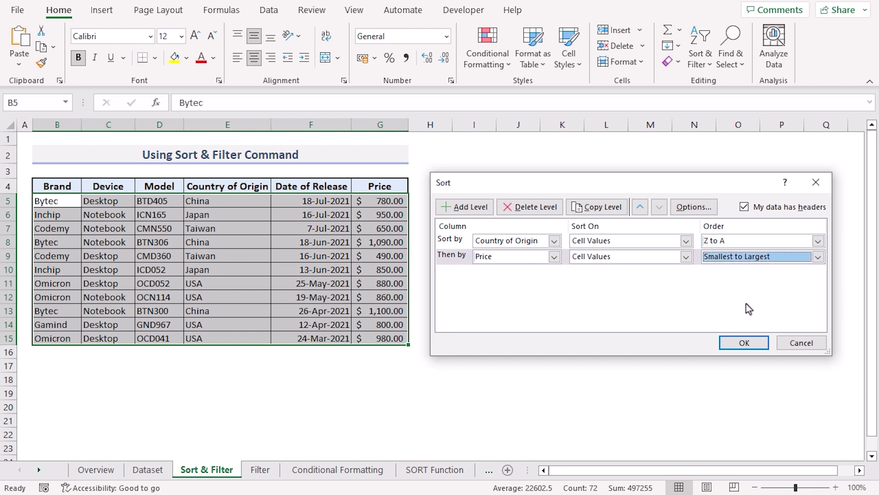
left_click(745, 343)
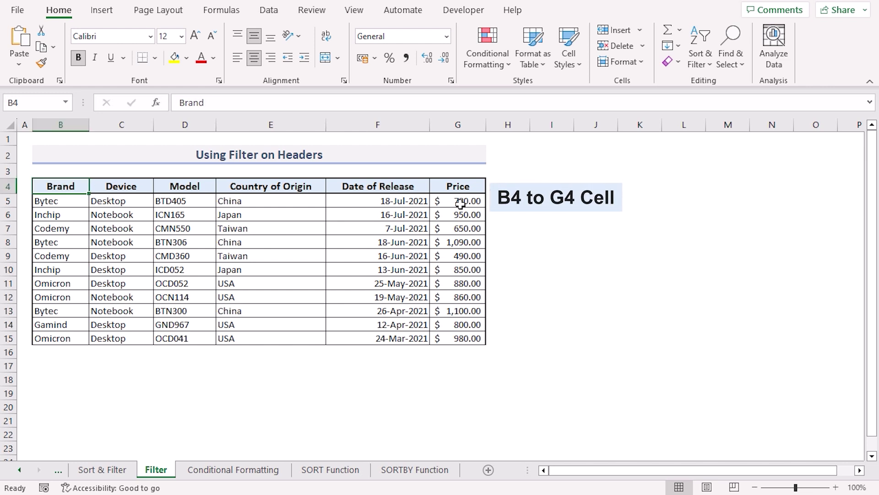
- Add filter arrows to the header row B4:G4
left_click_drag(61, 188, 458, 188)
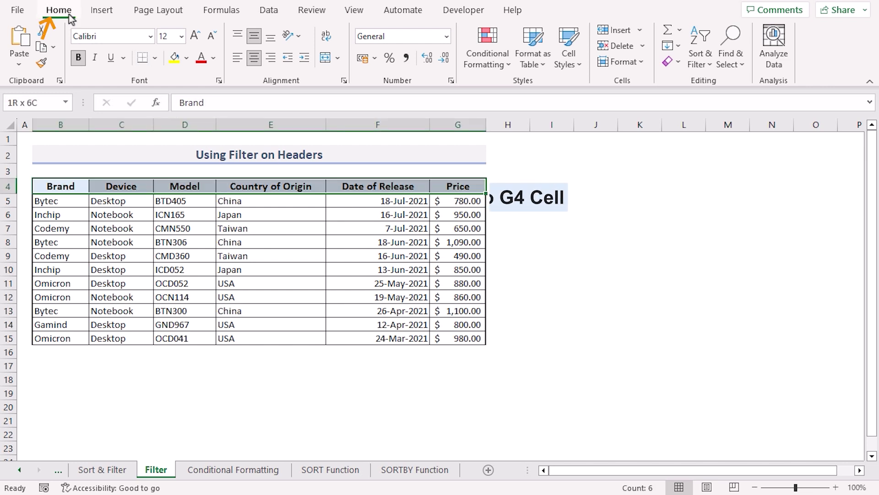
left_click(705, 67)
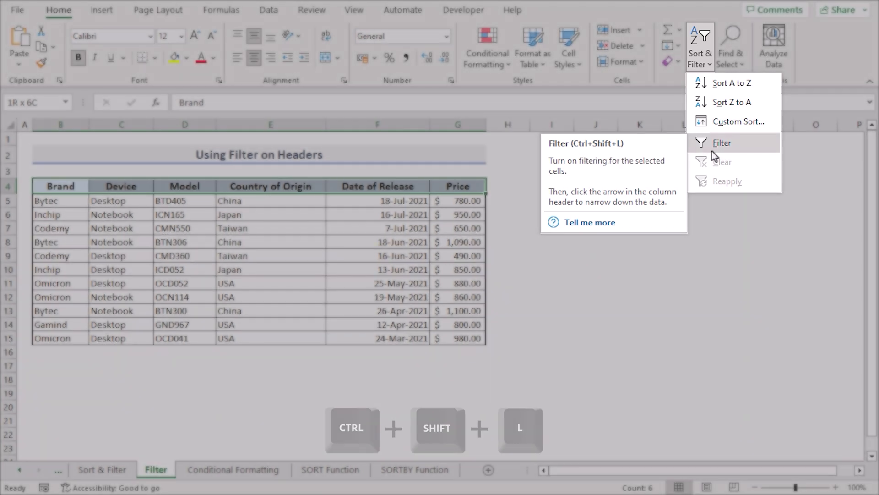
left_click(711, 148)
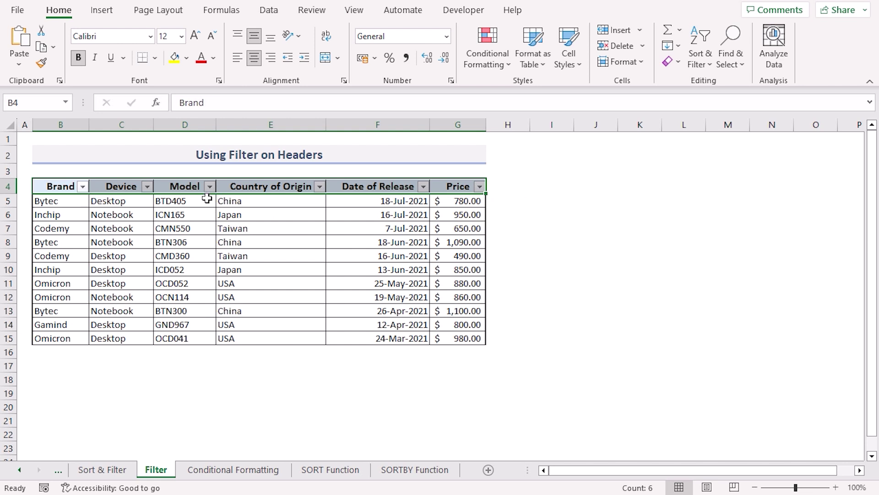
- Sort the rows Z to A using the Country of Origin filter
left_click(280, 187)
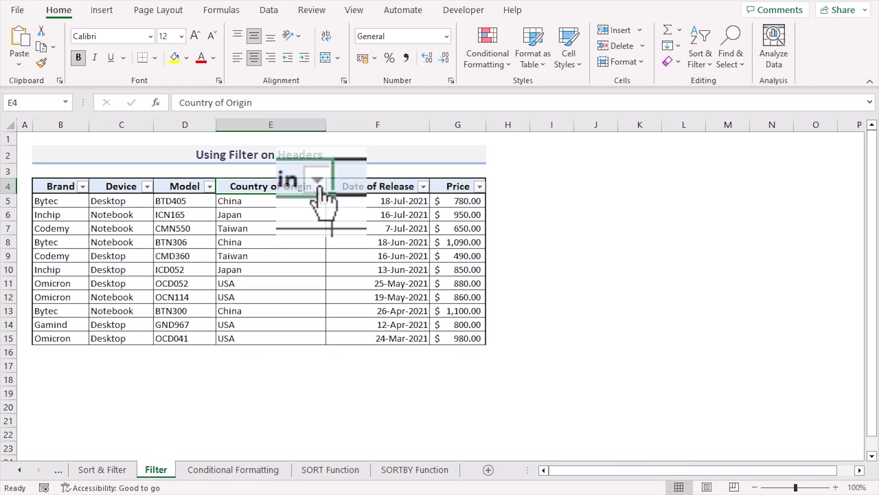
left_click(319, 186)
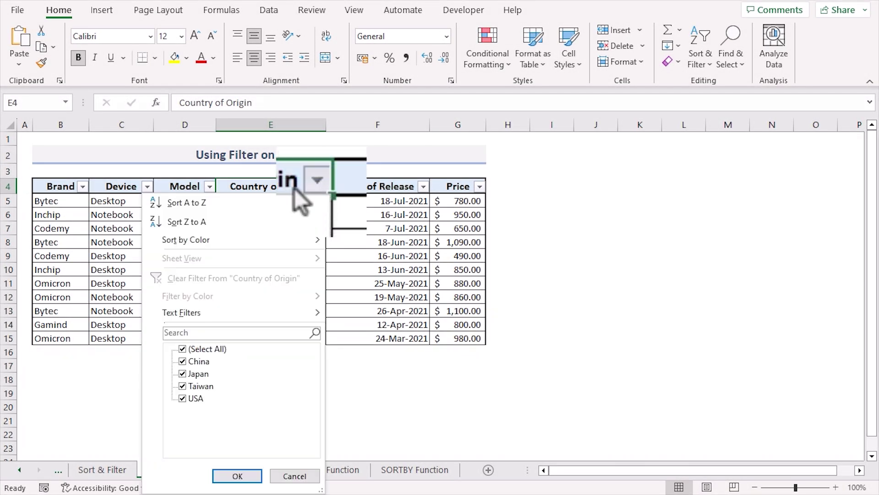
left_click(252, 220)
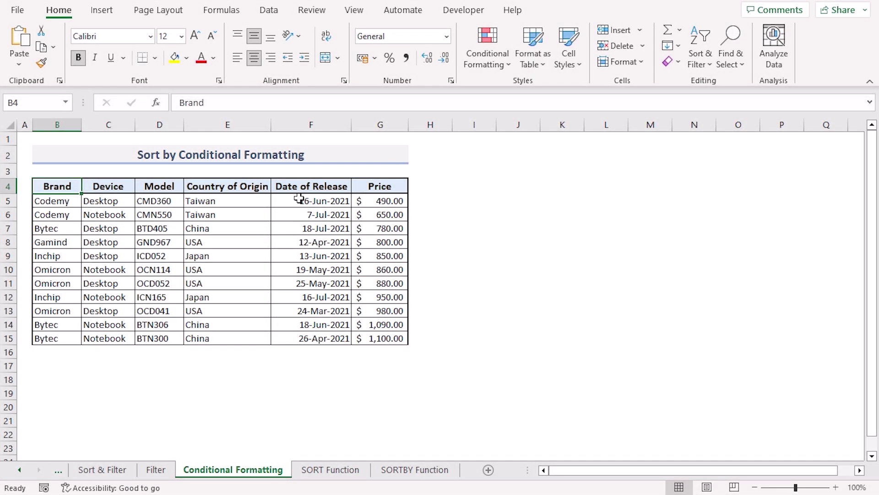
- Apply a Green-White color scale to the release dates F5:F15
left_click(300, 201)
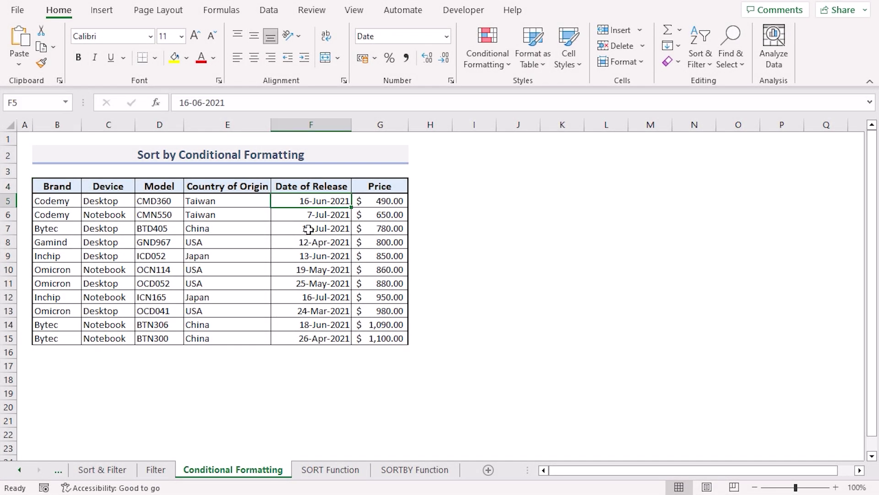
left_click(323, 338, "shift")
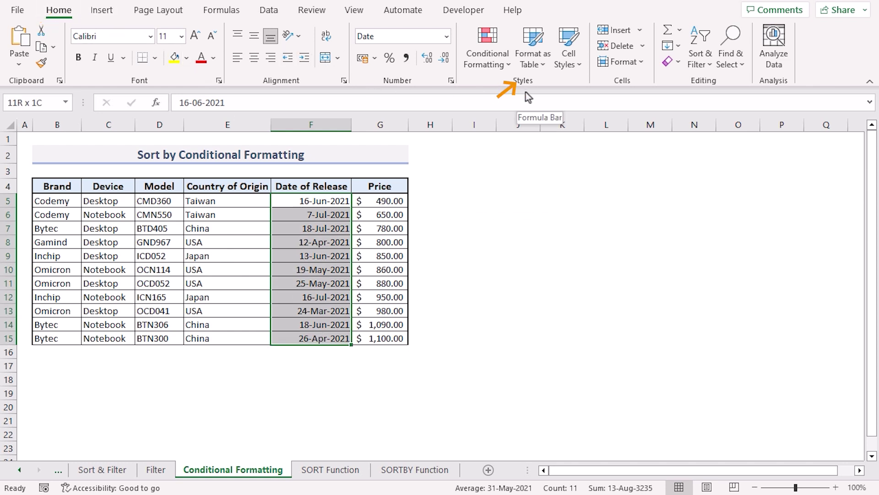
left_click(506, 68)
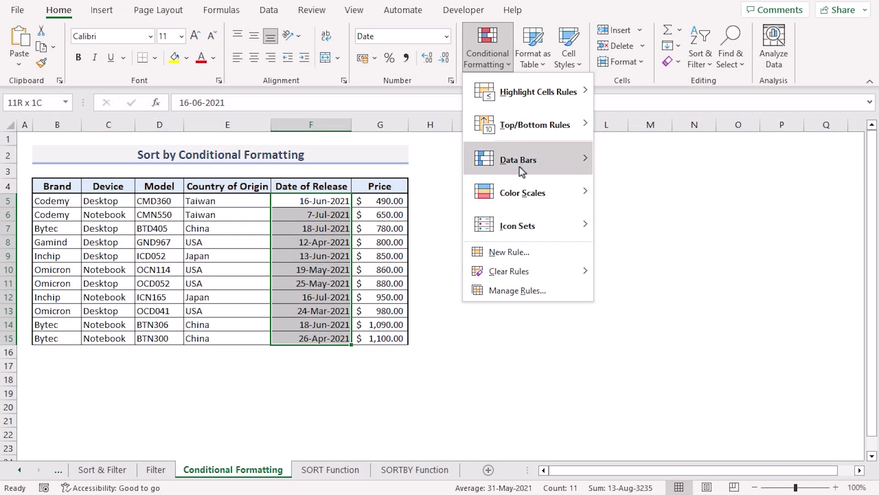
mouse_move(522, 188)
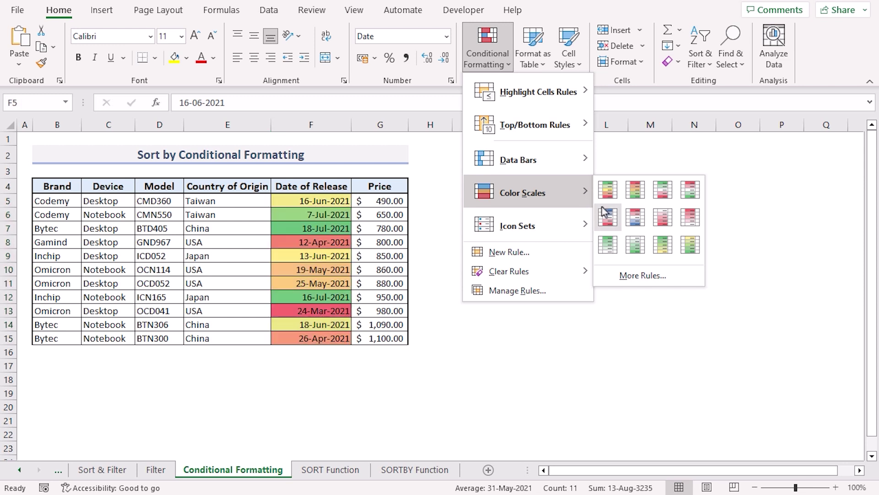
left_click(609, 242)
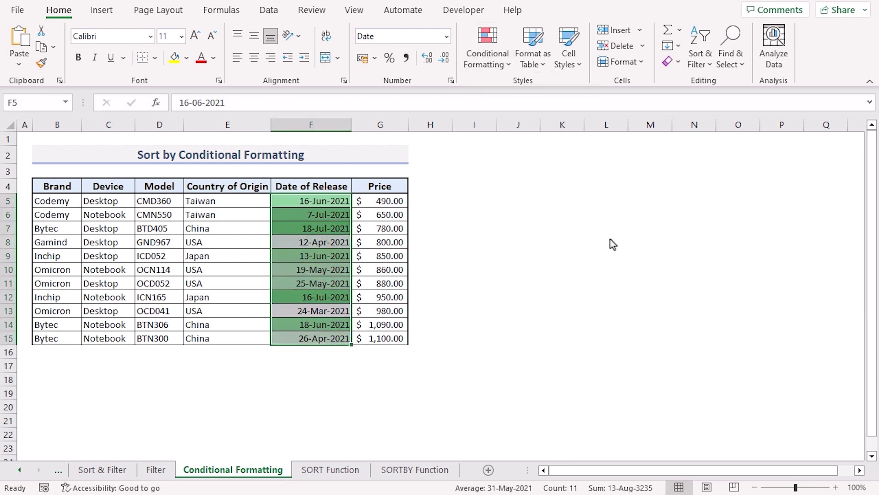
- Apply a White-Red color scale to the prices G5:G15
left_click(395, 202)
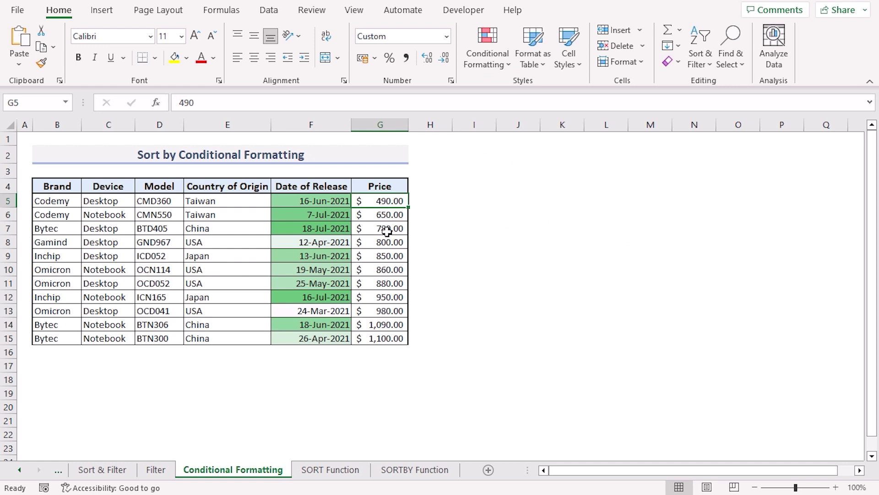
left_click(389, 336, "shift")
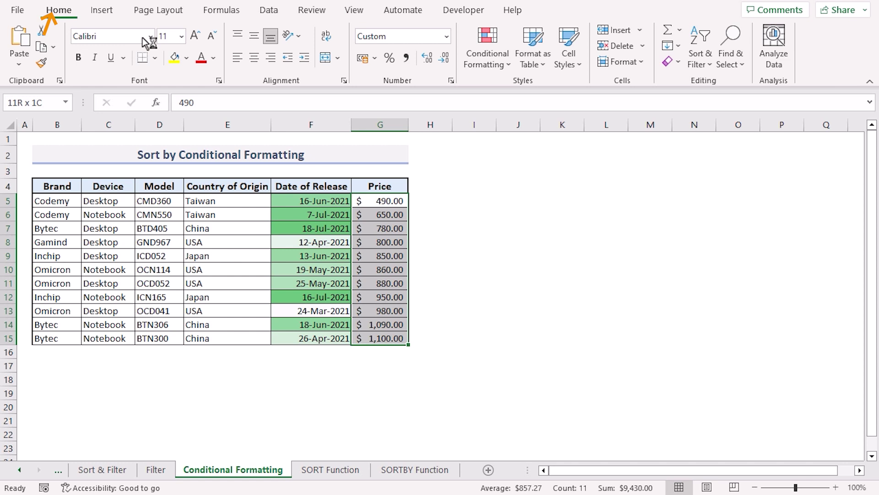
left_click(504, 66)
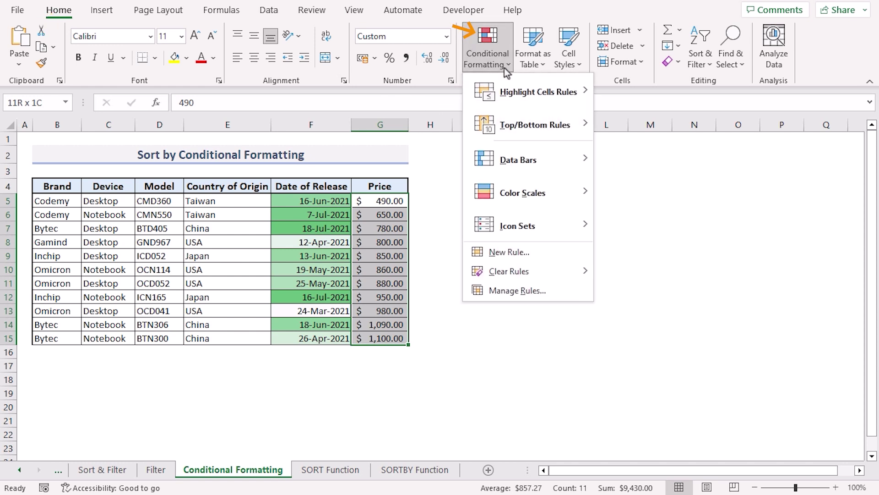
mouse_move(536, 193)
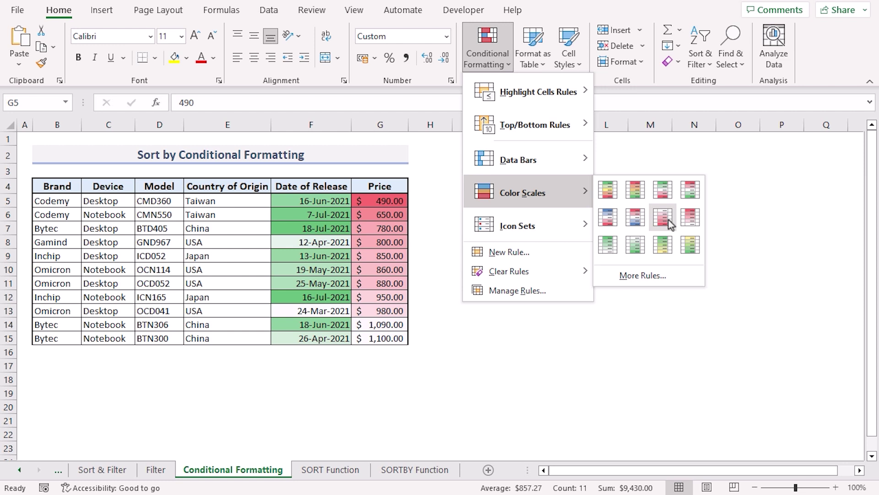
left_click(684, 221)
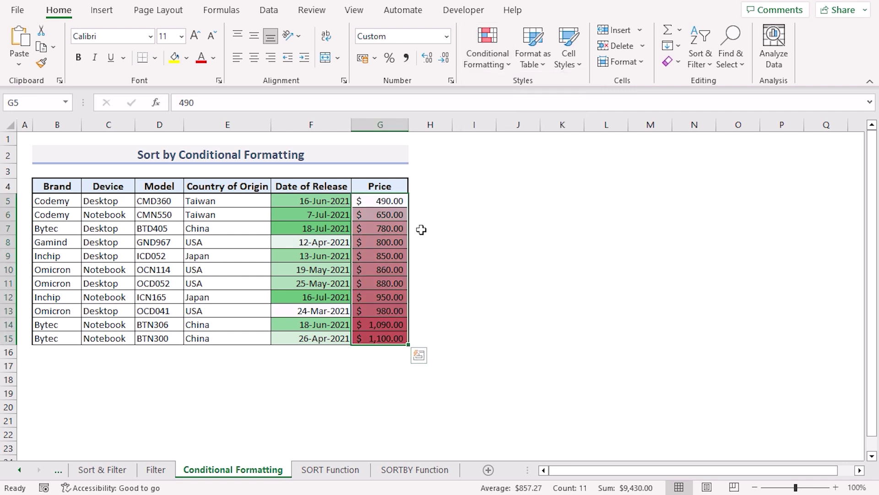
- Compare the shading of newer vs older dates and lower vs higher prices
left_click(335, 200)
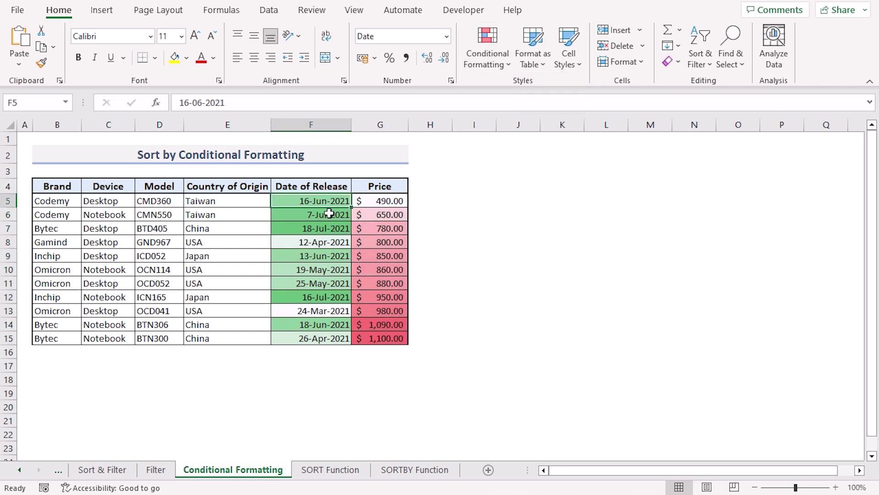
left_click(329, 213)
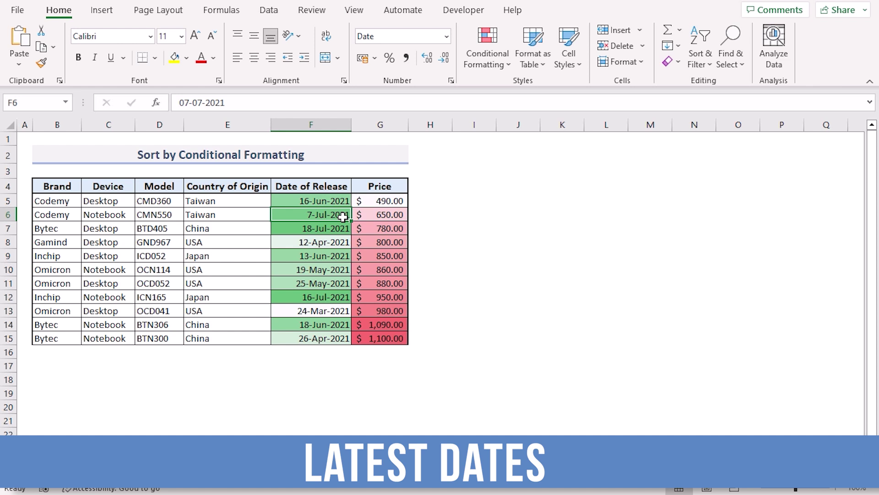
left_click(334, 254)
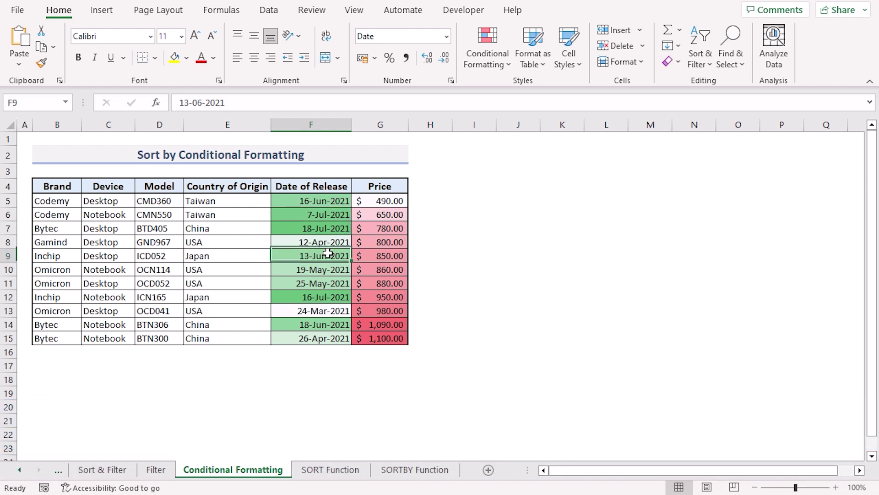
left_click(332, 270)
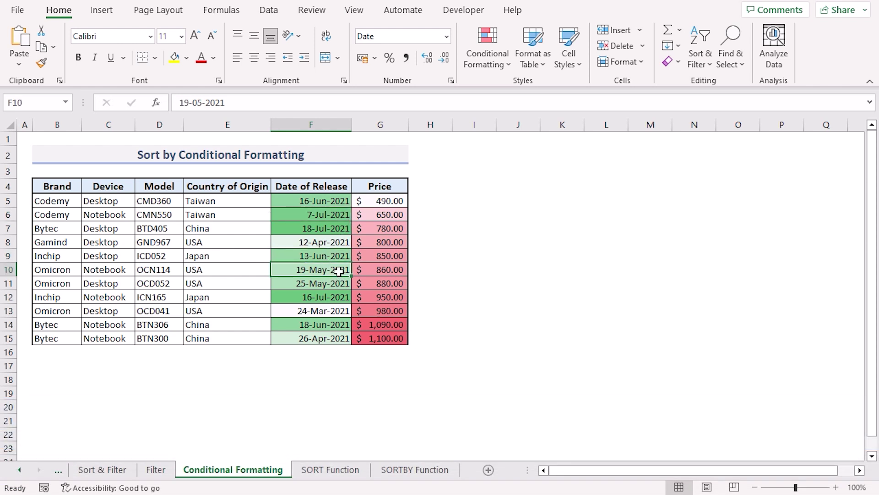
left_click(392, 201)
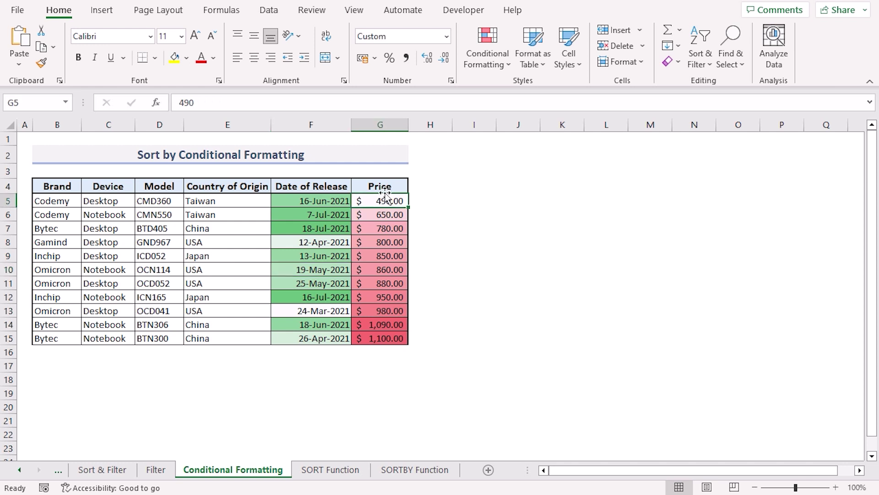
left_click(381, 215)
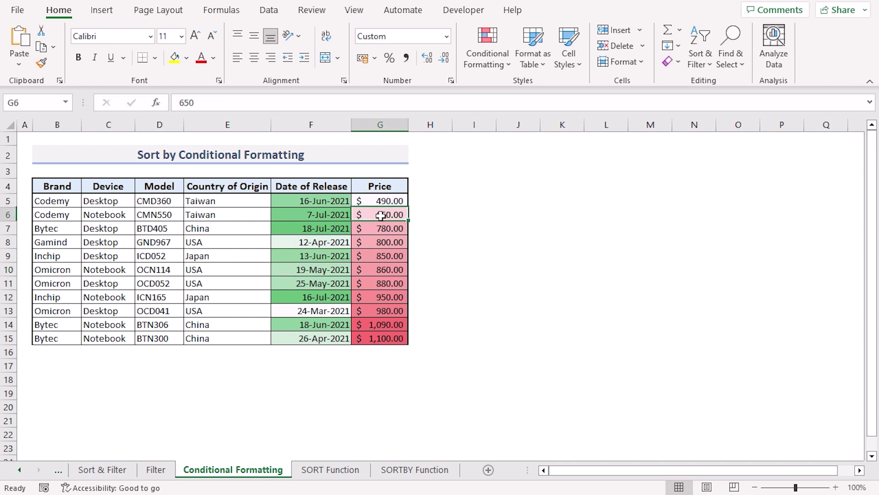
left_click(392, 230)
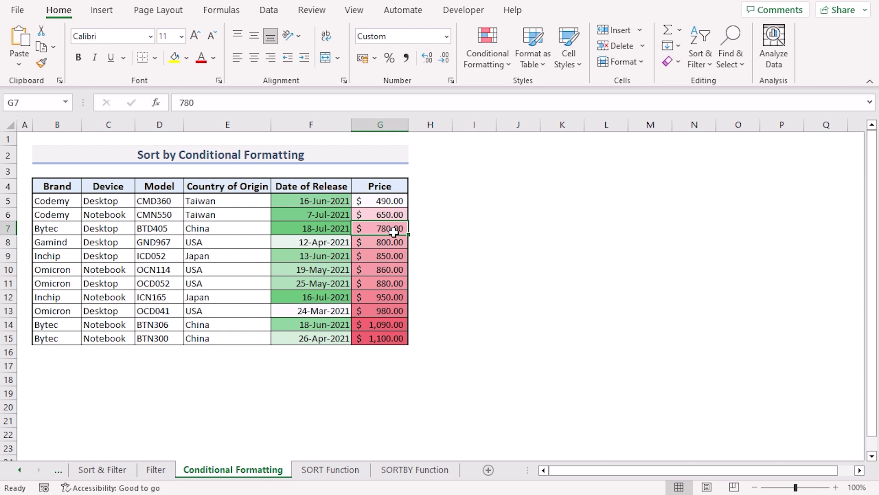
left_click(394, 321)
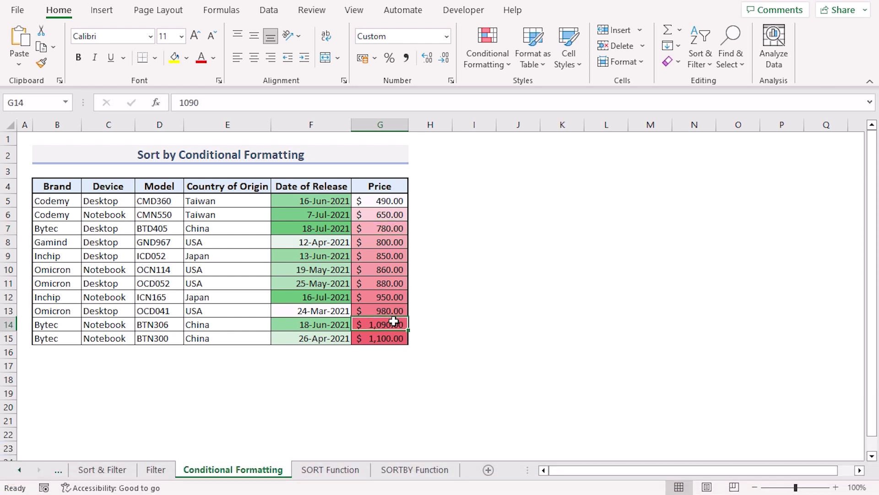
left_click(394, 336)
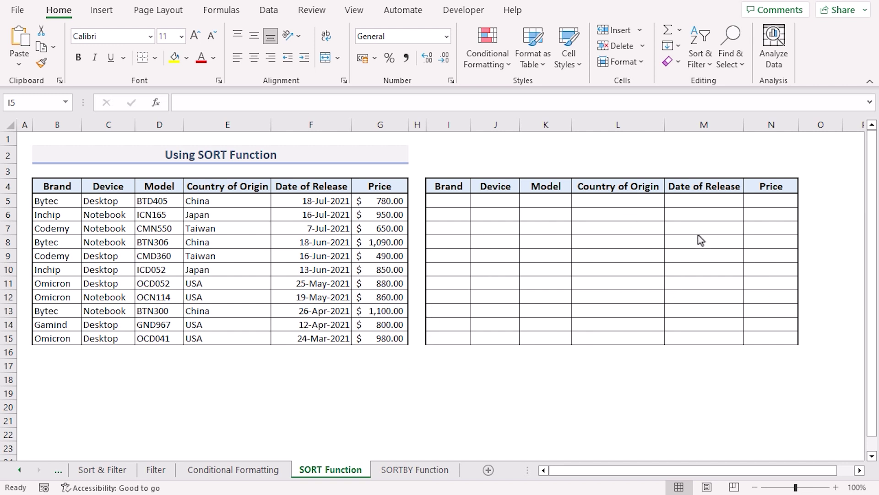
- Begin the formula =SORT(B5:G15, in cell I5
left_click(451, 202)
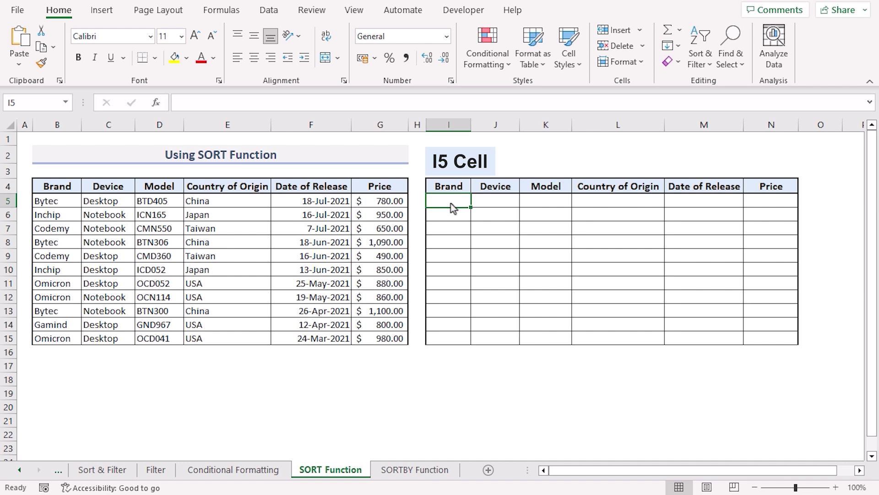
type("=")
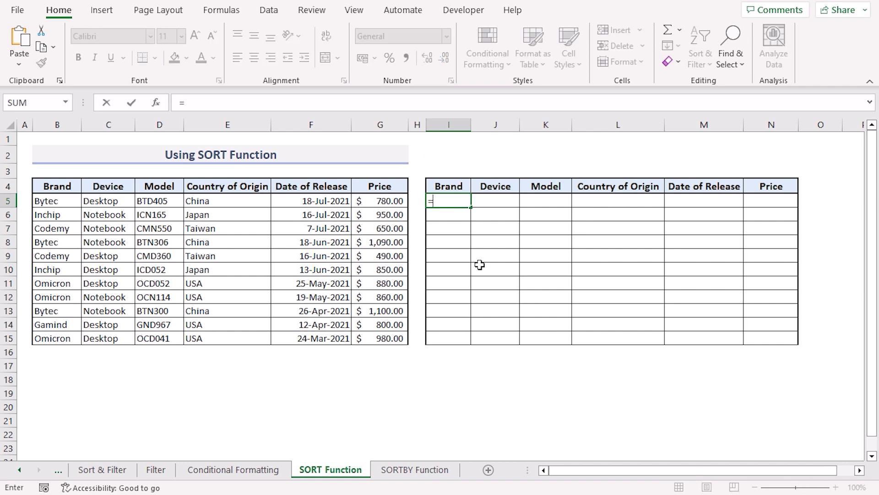
type("sort")
key("Tab")
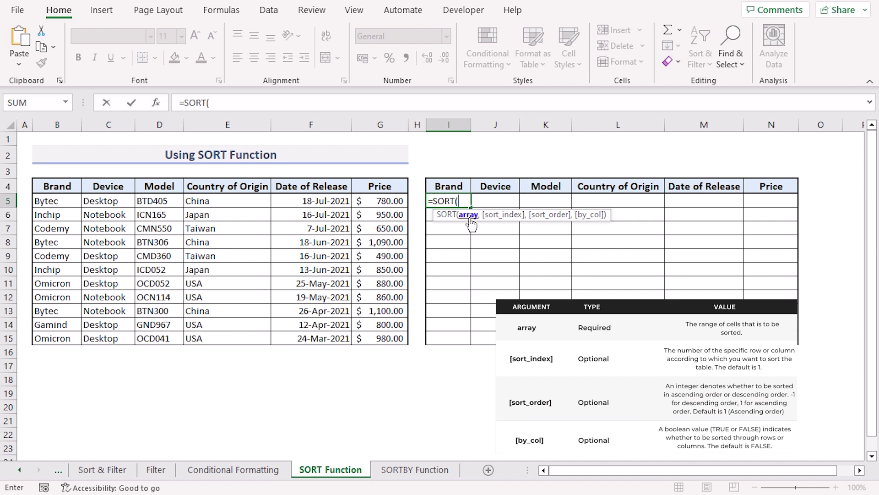
left_click(57, 201)
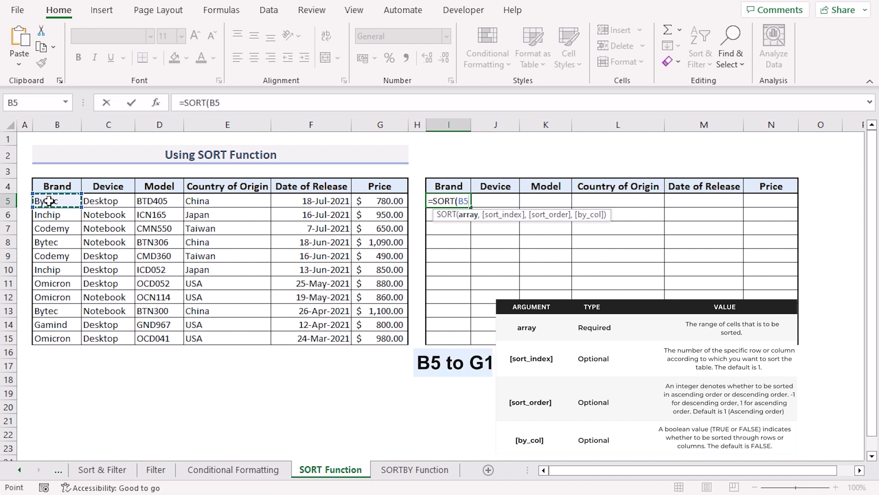
left_click(379, 339, "shift")
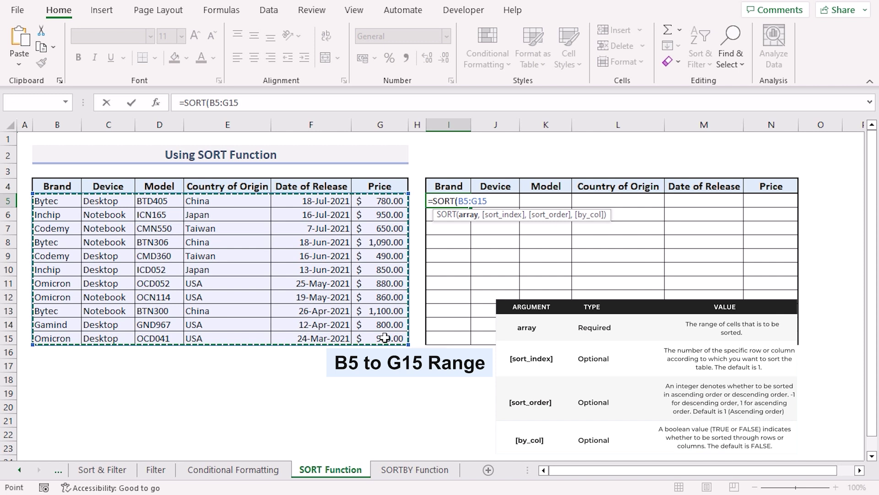
type(",")
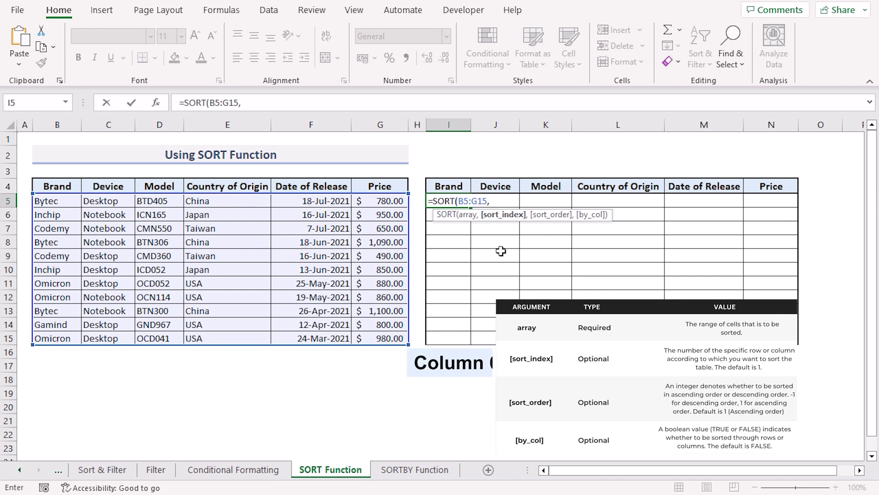
- Complete =SORT(B5:G15,6,-1,FALSE) to sort the table by Price, highest first
type("6,")
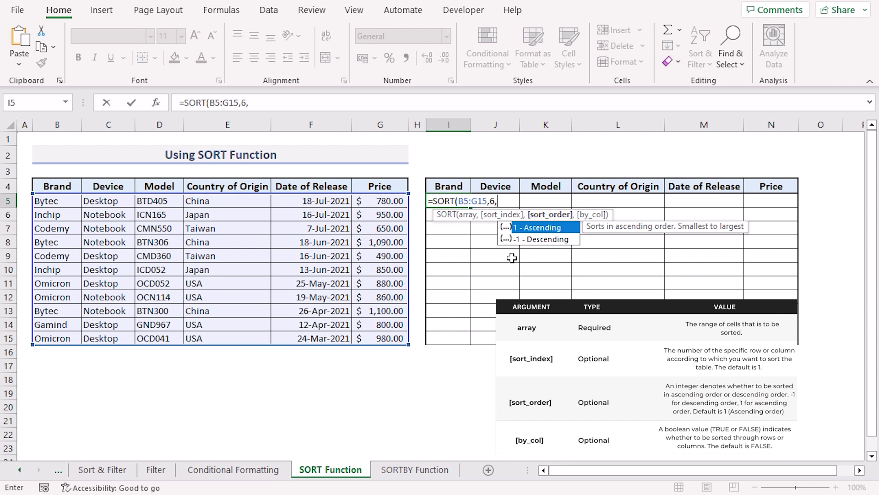
key("Down")
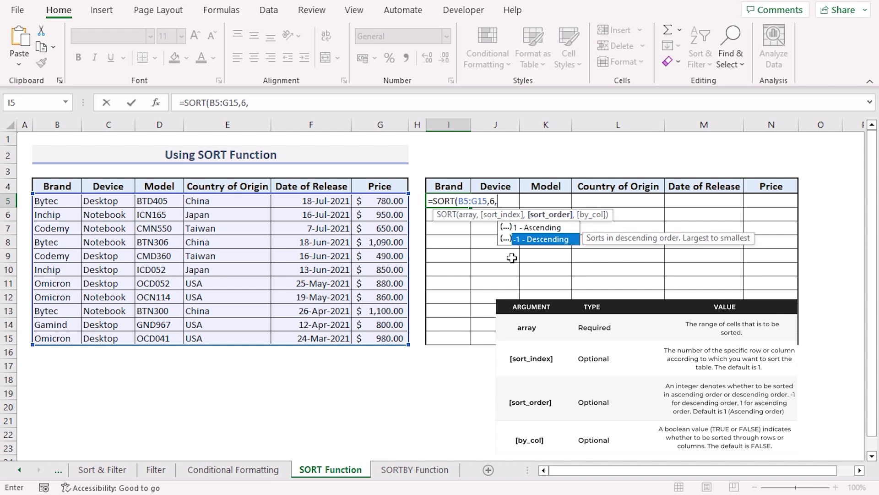
key("Tab")
type(",")
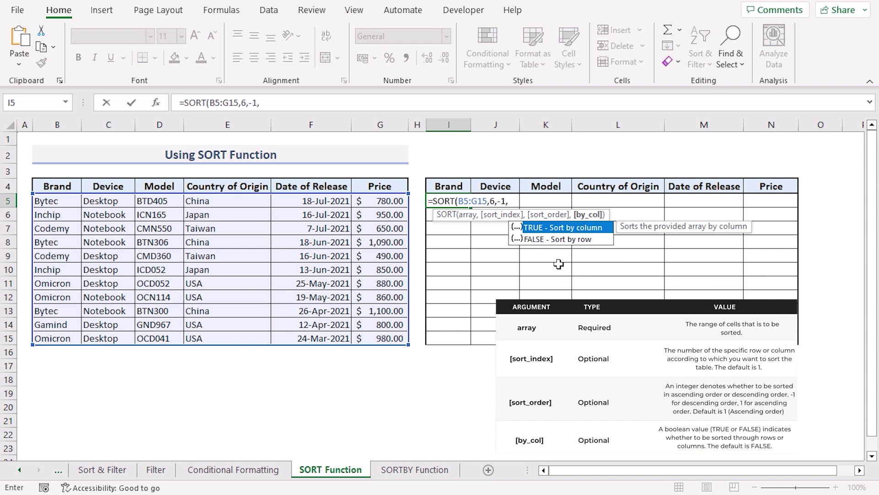
key("Down")
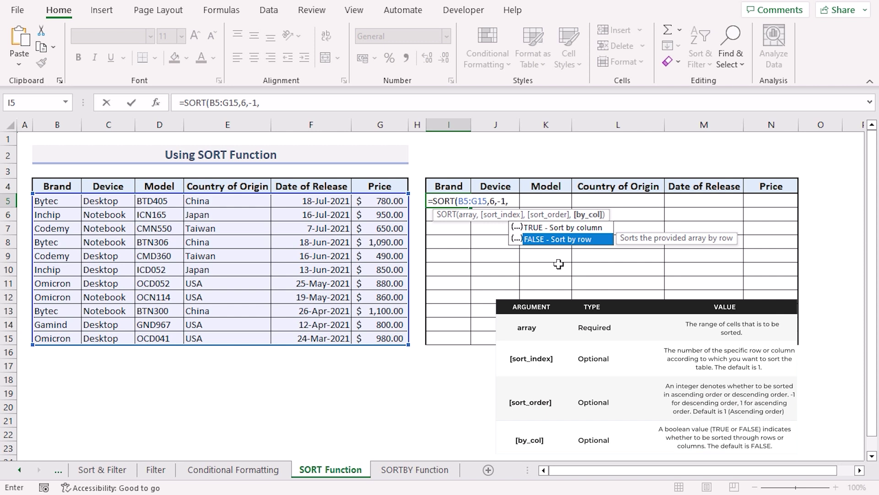
key("Tab")
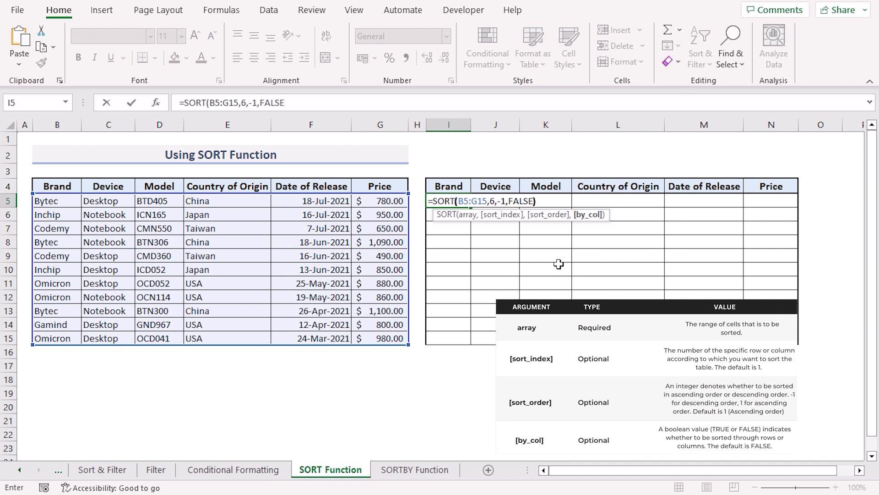
key("Return")
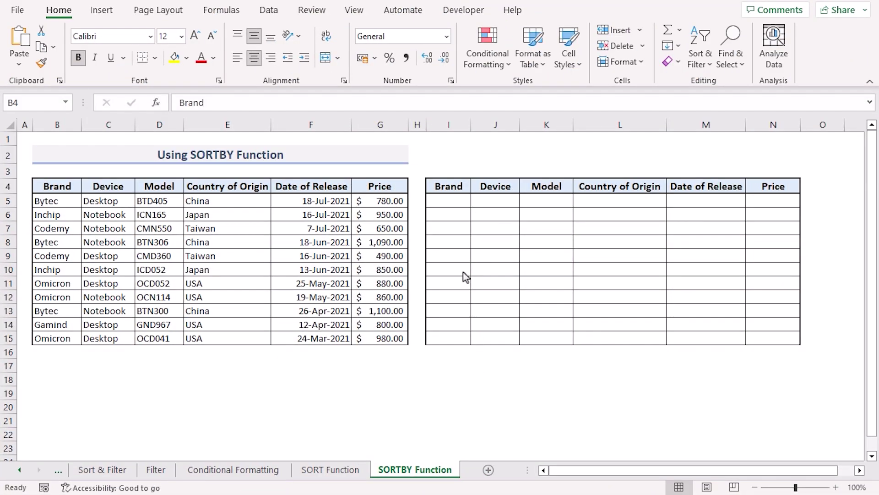
- Enter =SORTBY(B5:G15,E5:E15, in I5, using Country of Origin as first key
left_click(447, 202)
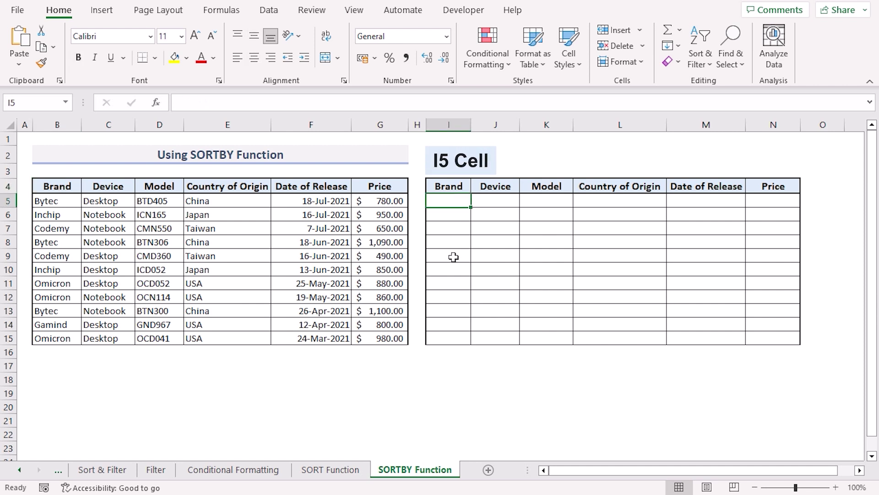
type("=so")
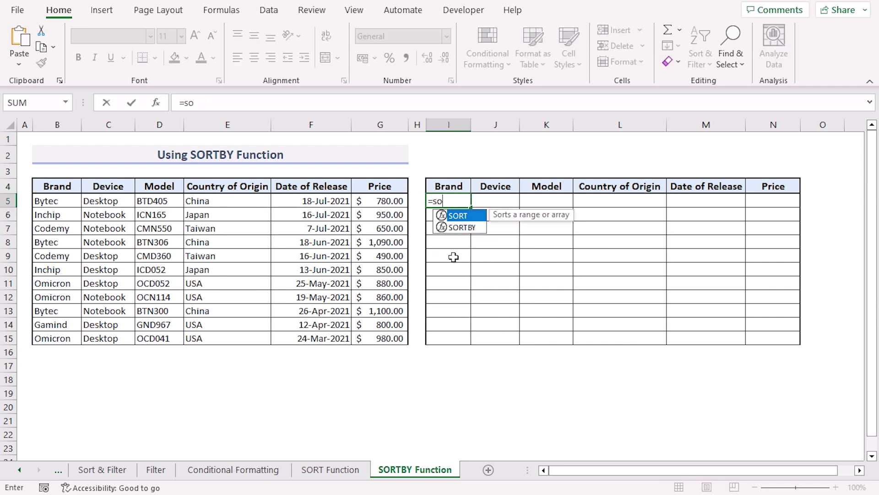
type("rtby")
key("Tab")
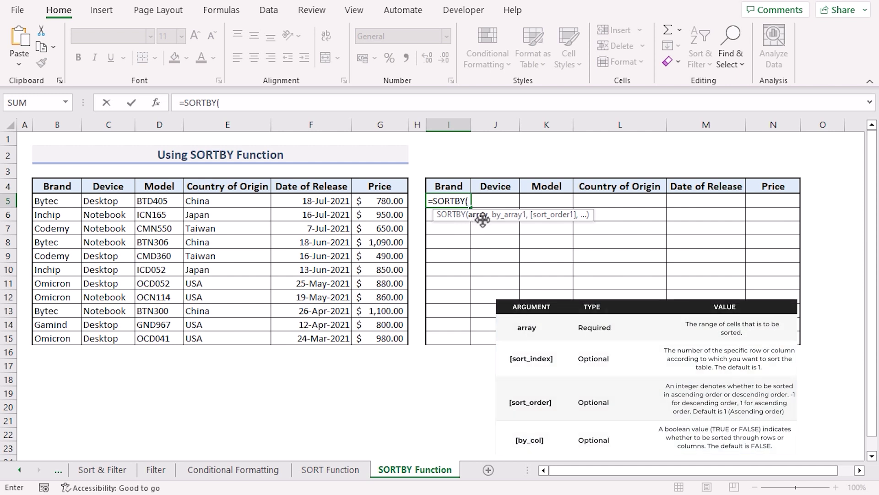
left_click(64, 200)
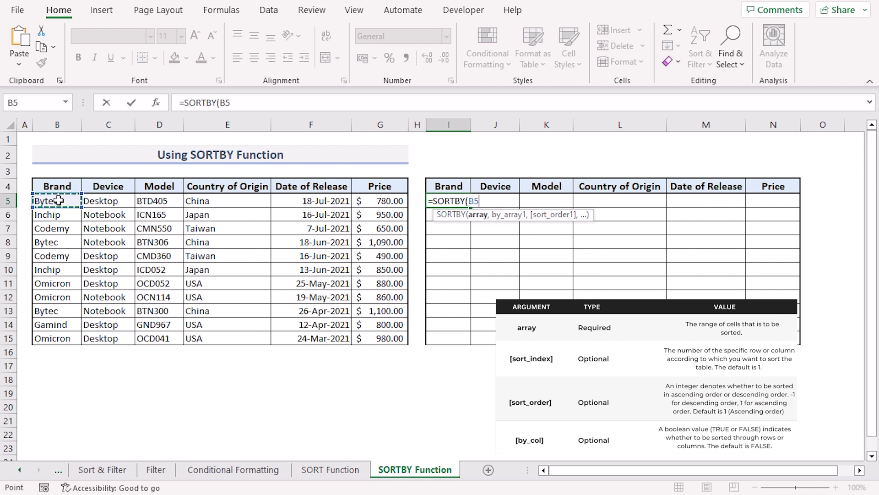
left_click(367, 341, "shift")
type(",")
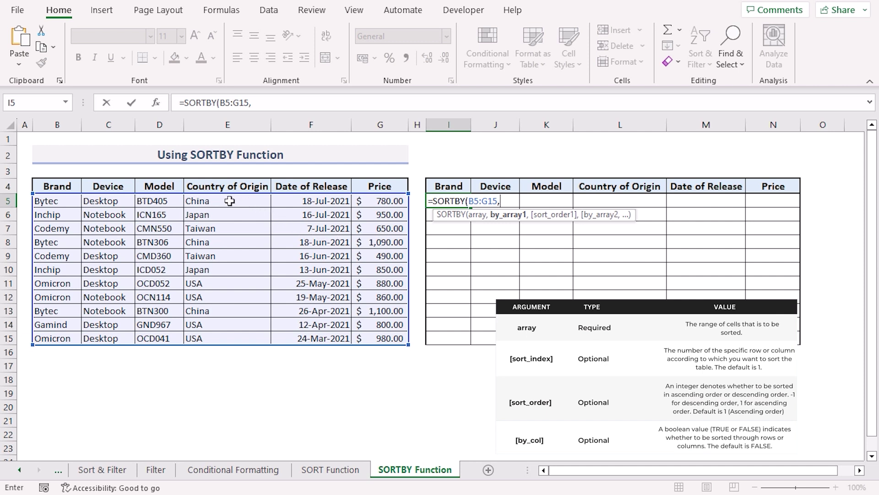
left_click_drag(230, 200, 235, 338)
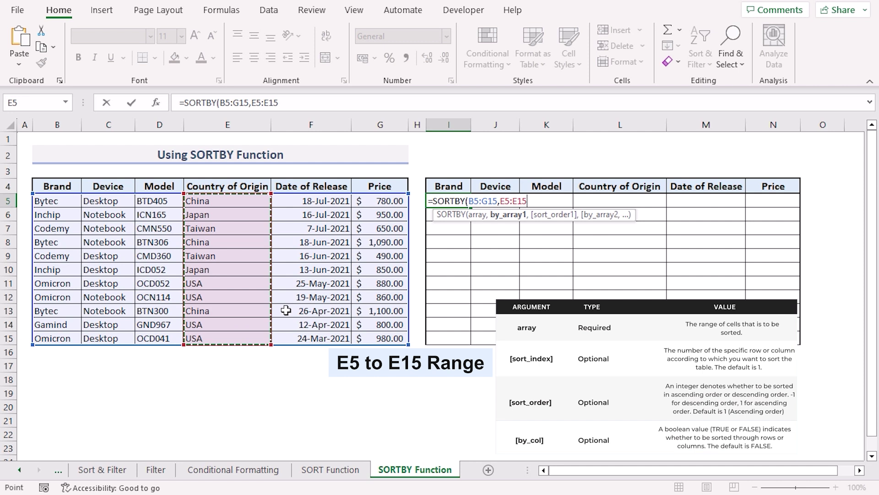
type(",")
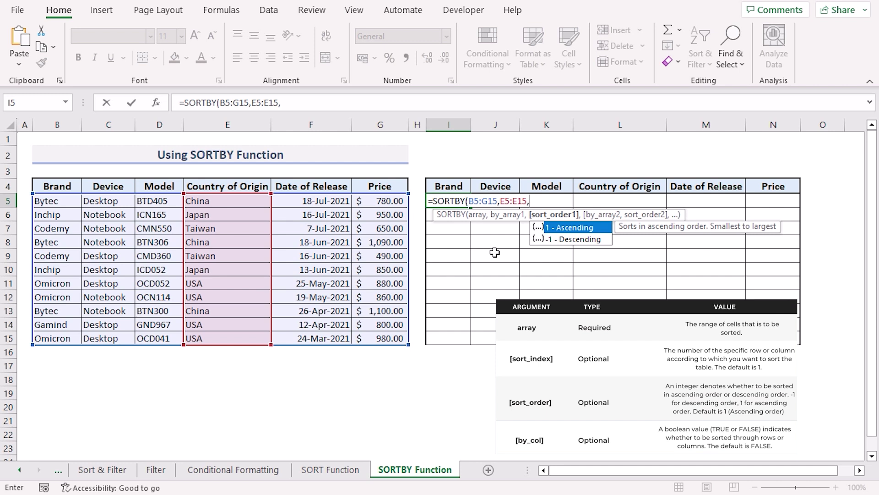
- Finish =SORTBY(B5:G15,E5:E15,-1,G5:G15,1): country descending, then price ascending
key("Down")
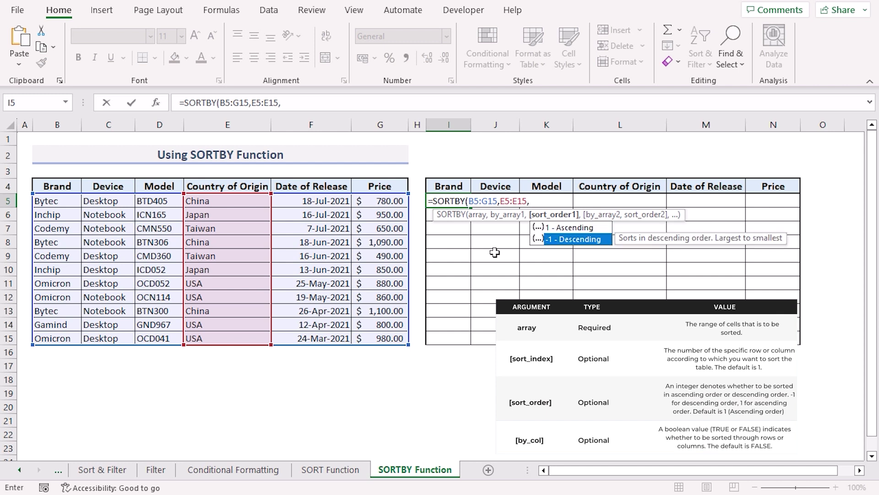
key("Tab")
type(",")
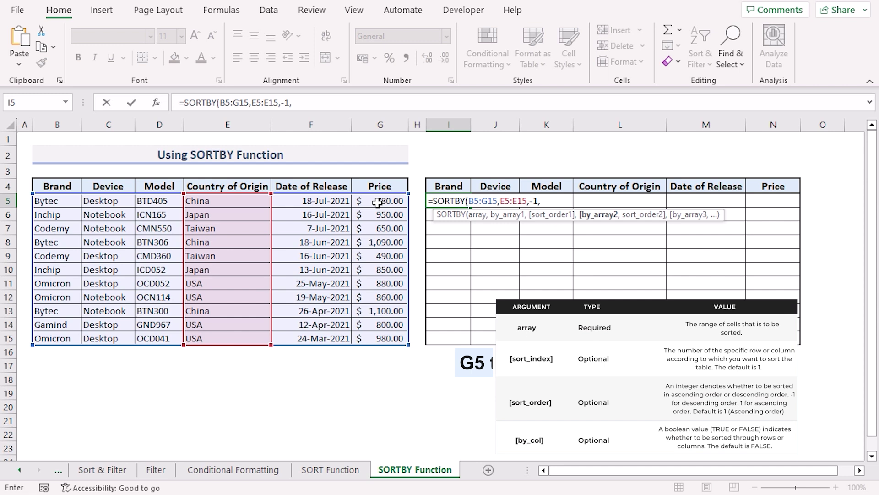
left_click_drag(377, 203, 383, 338)
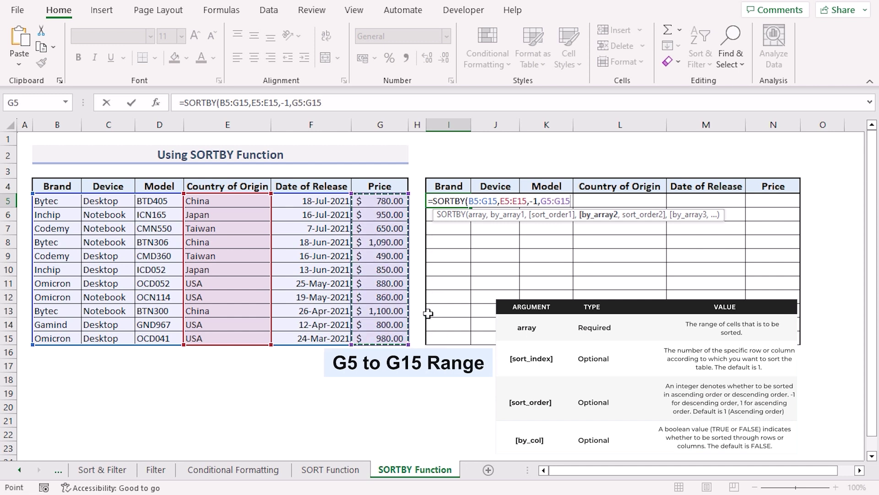
type(",1")
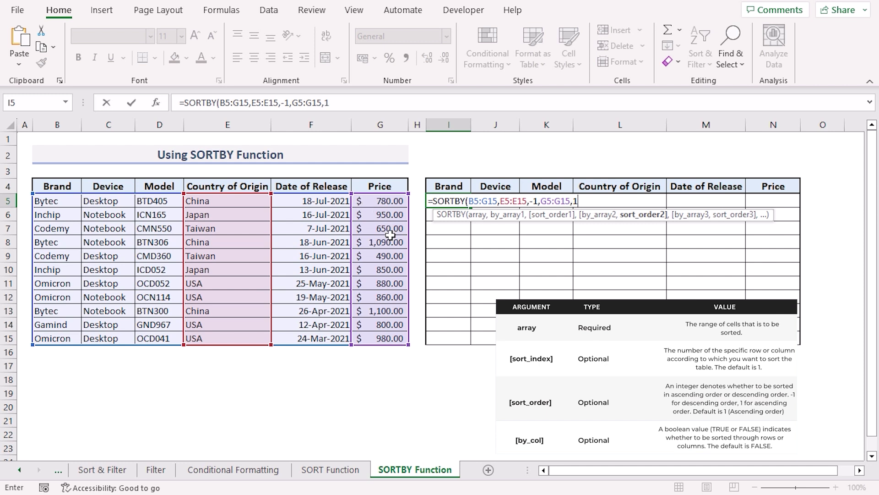
type(")")
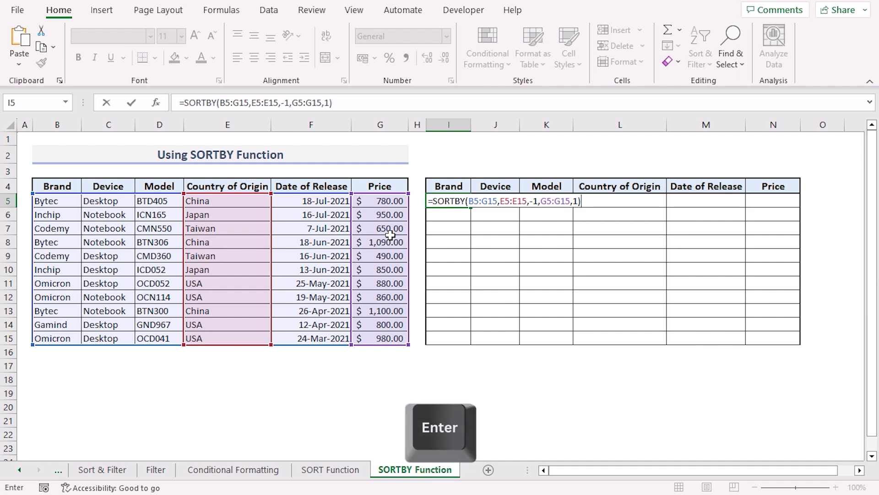
key("Return")
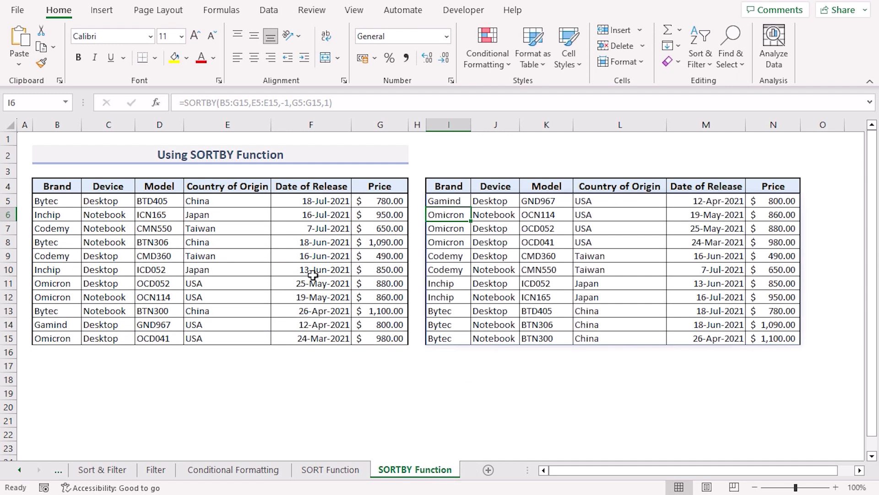